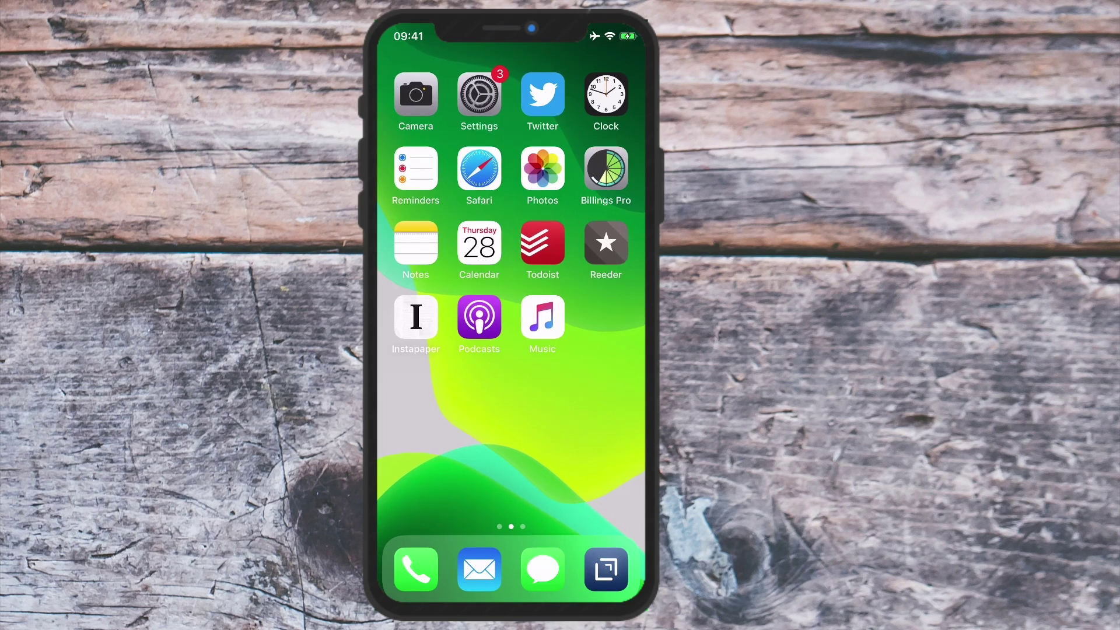
pyautogui.click(416, 243)
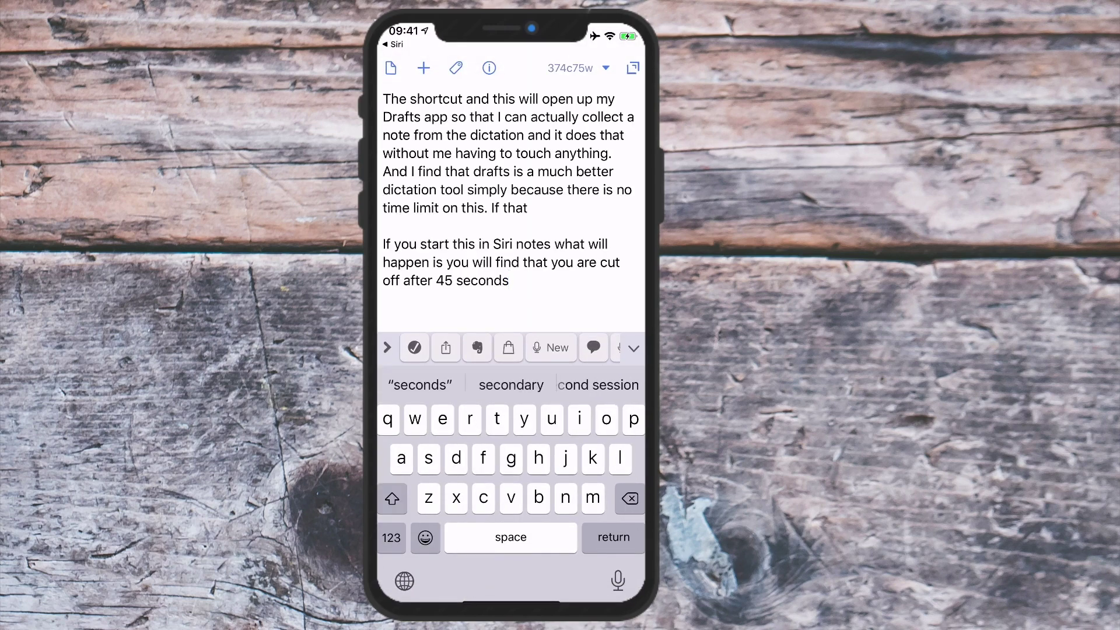
# Share the dictated draft to Apple Notes with Save To set to Create New Note, and save it
pyautogui.click(445, 348)
pyautogui.click(533, 442)
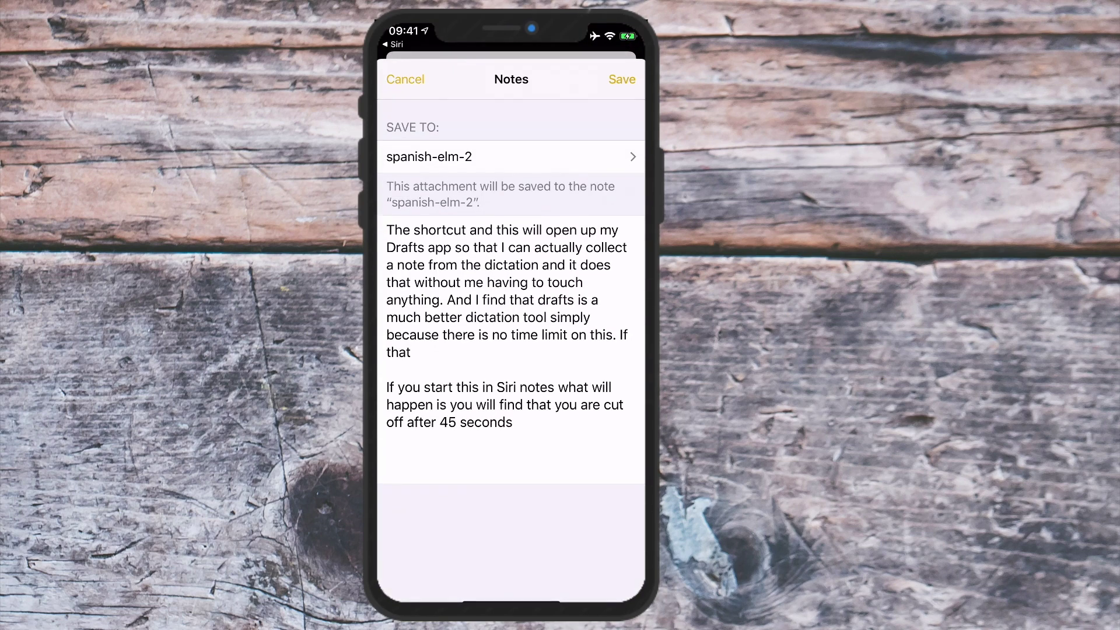
pyautogui.click(508, 155)
pyautogui.click(510, 561)
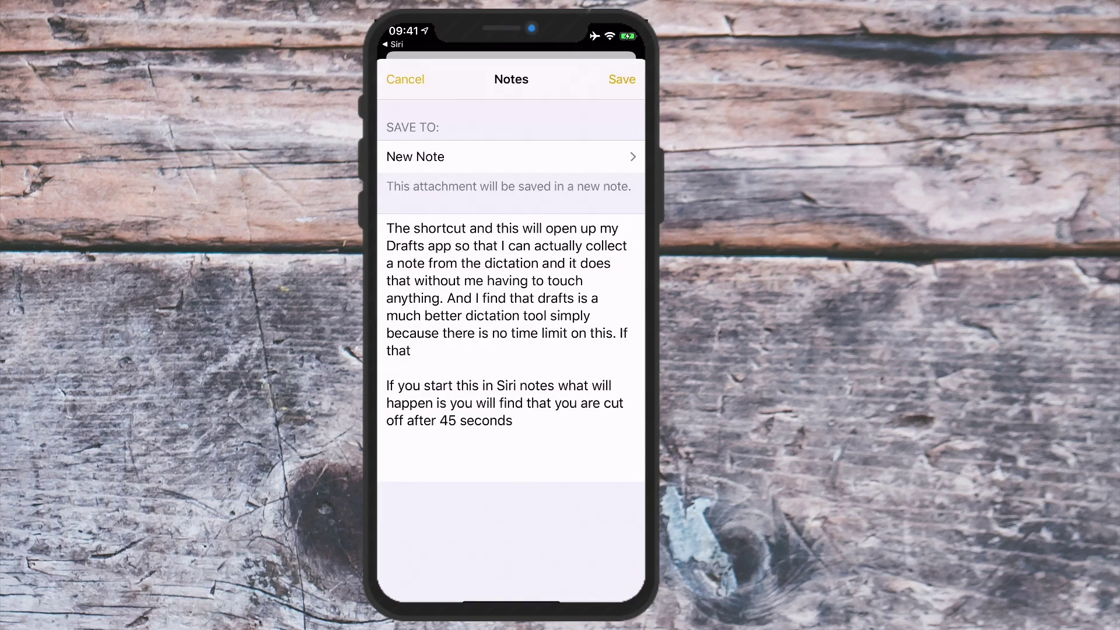
pyautogui.click(621, 79)
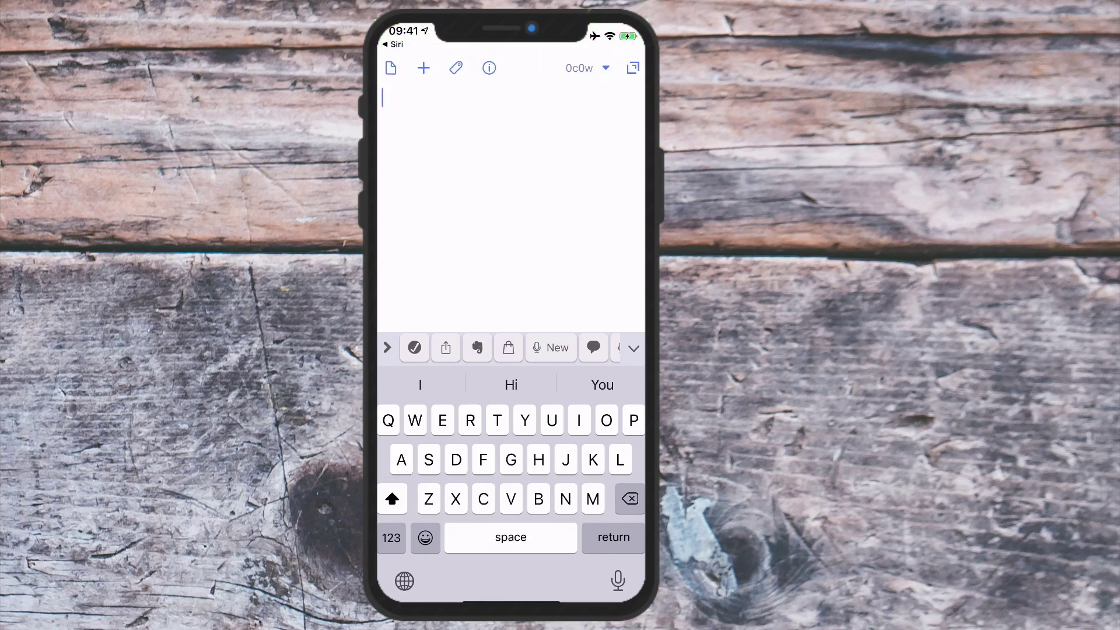
# Return home, reach the Testing folder's Shortcuts and run the Take a note dictation shortcut
pyautogui.moveTo(510, 603); pyautogui.dragTo(510, 350)
pyautogui.moveTo(596, 306); pyautogui.dragTo(421, 307)
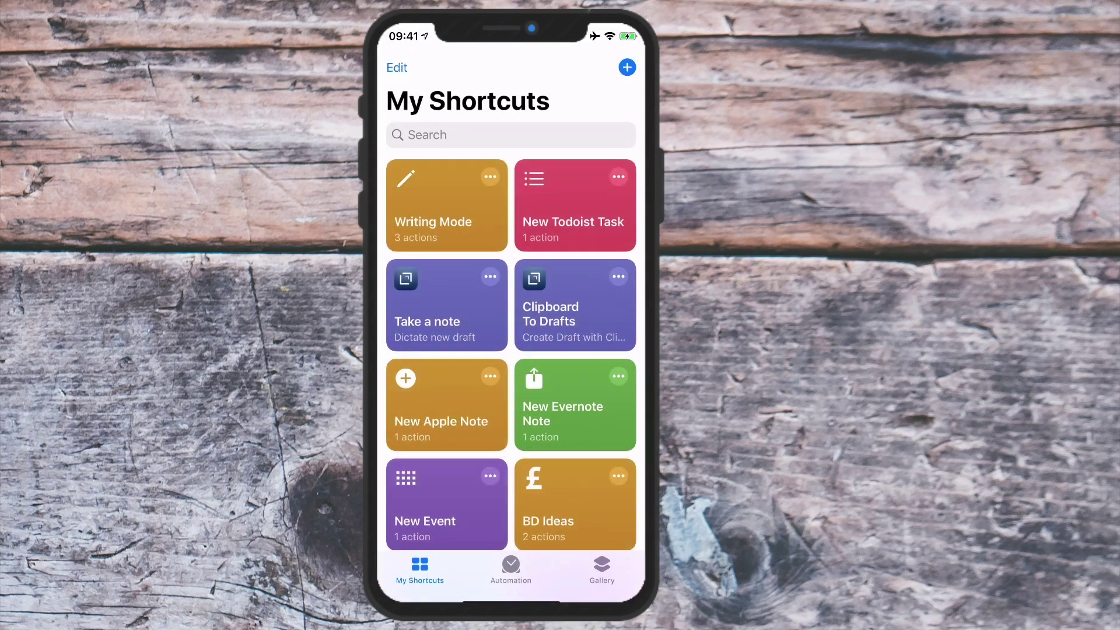
pyautogui.click(446, 305)
pyautogui.scroll(-3, 512, 350)
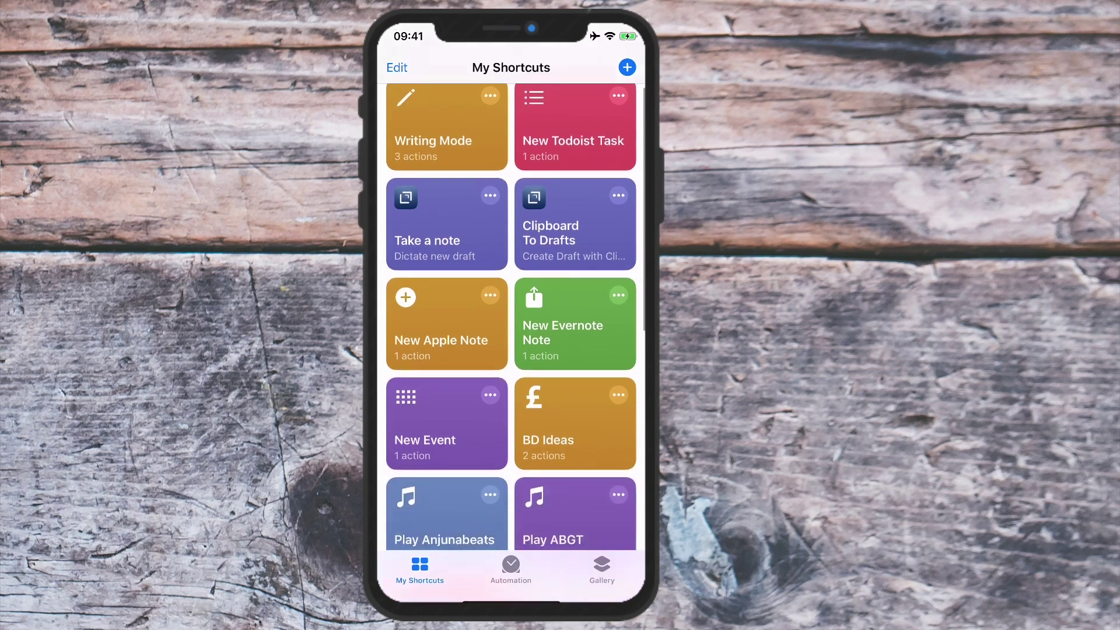
pyautogui.scroll(4, 512, 350)
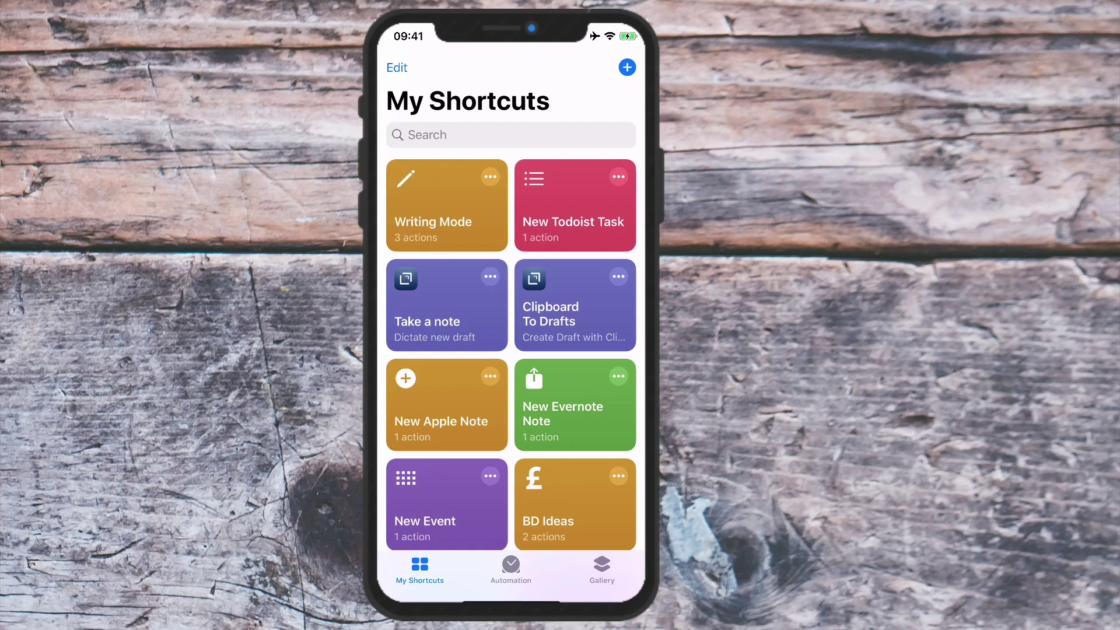
# Leave Shortcuts, close the Testing folder and swipe back to the main page of app icons
pyautogui.moveTo(511, 600); pyautogui.dragTo(511, 394)
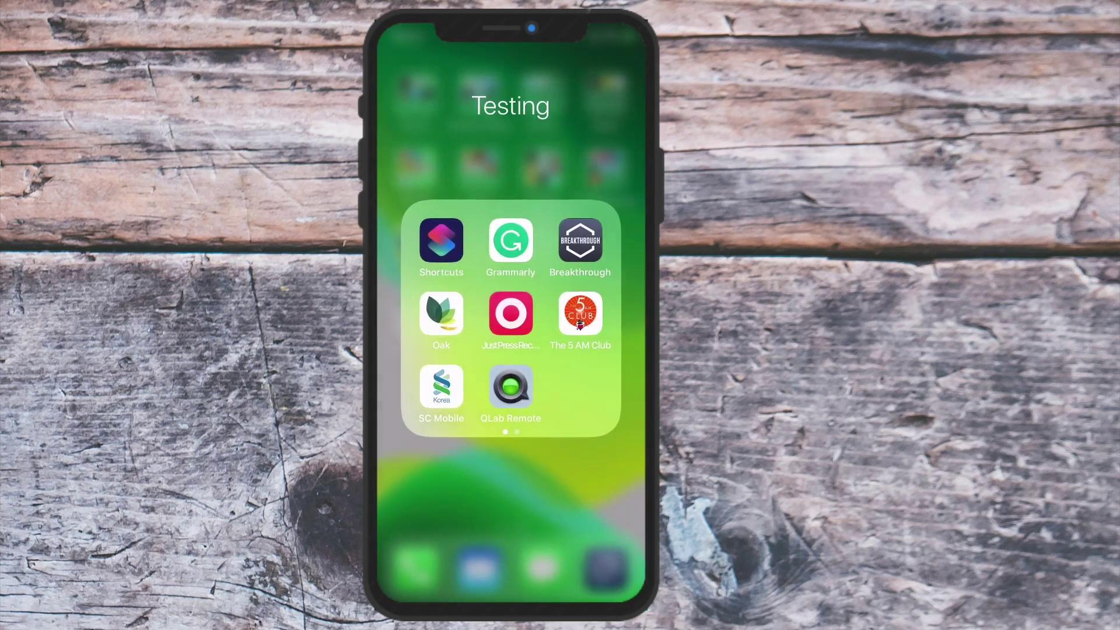
pyautogui.moveTo(511, 600); pyautogui.dragTo(512, 394)
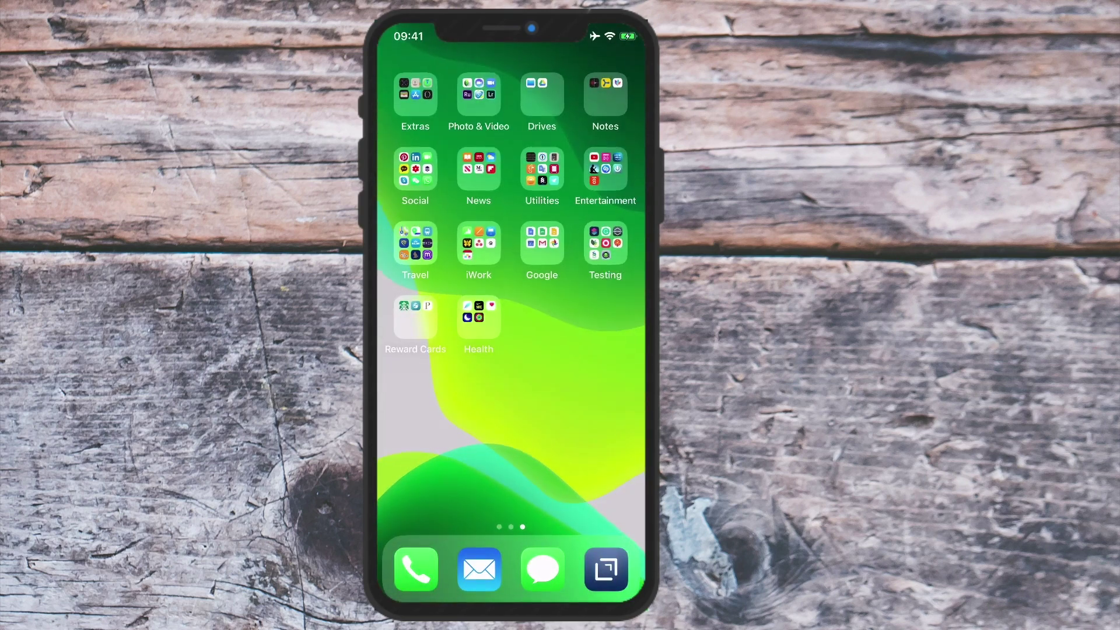
pyautogui.moveTo(420, 394); pyautogui.dragTo(613, 395)
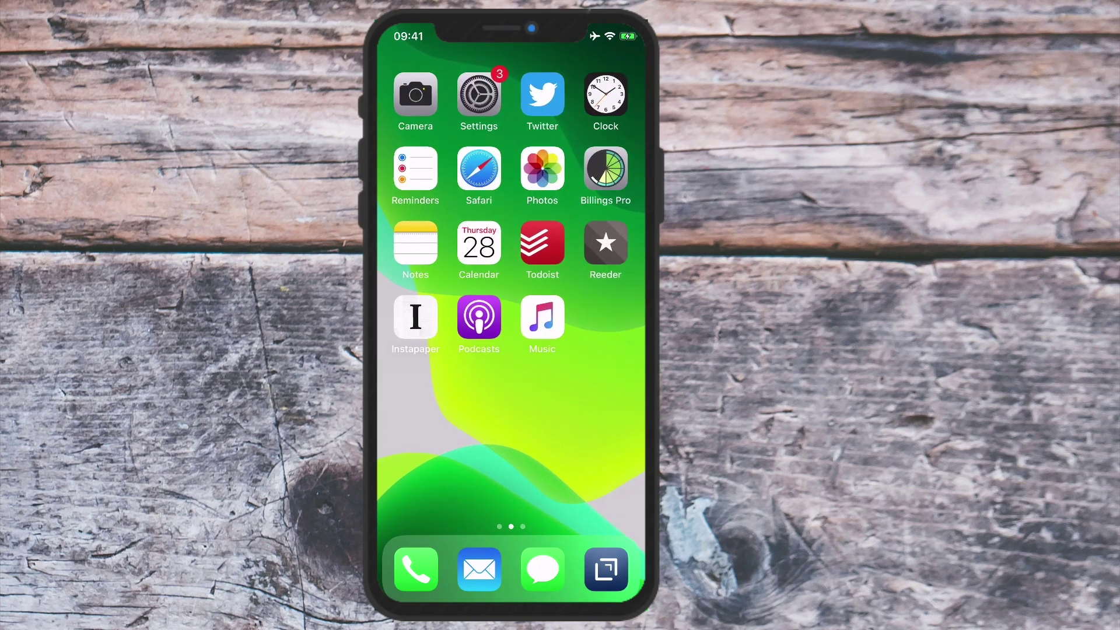